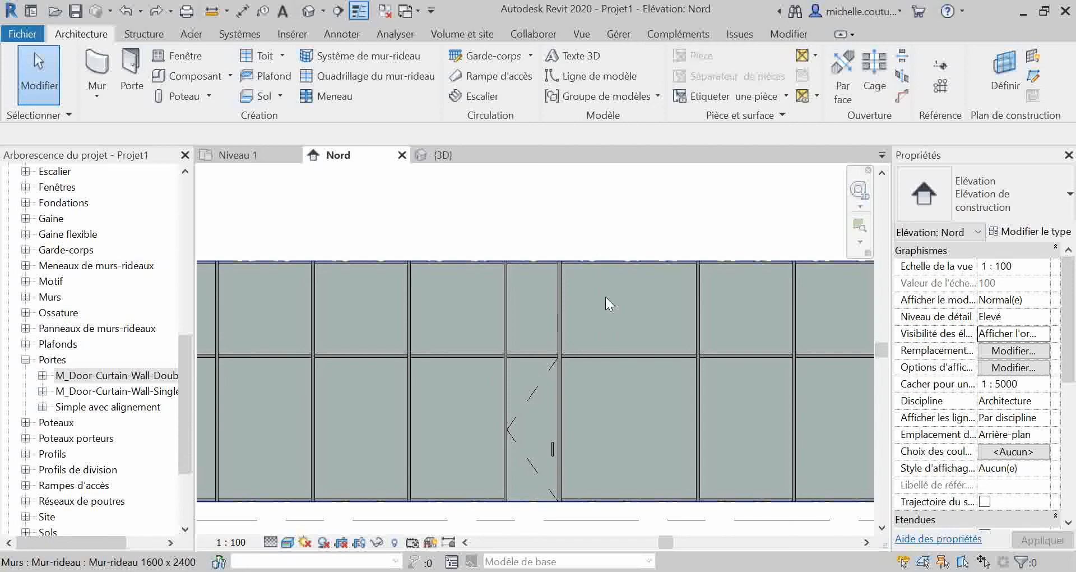
Add a vertical curtain grid line across all segments in the wide bay beside the door, 1600 mm from the bay's far mullion
click(603, 334)
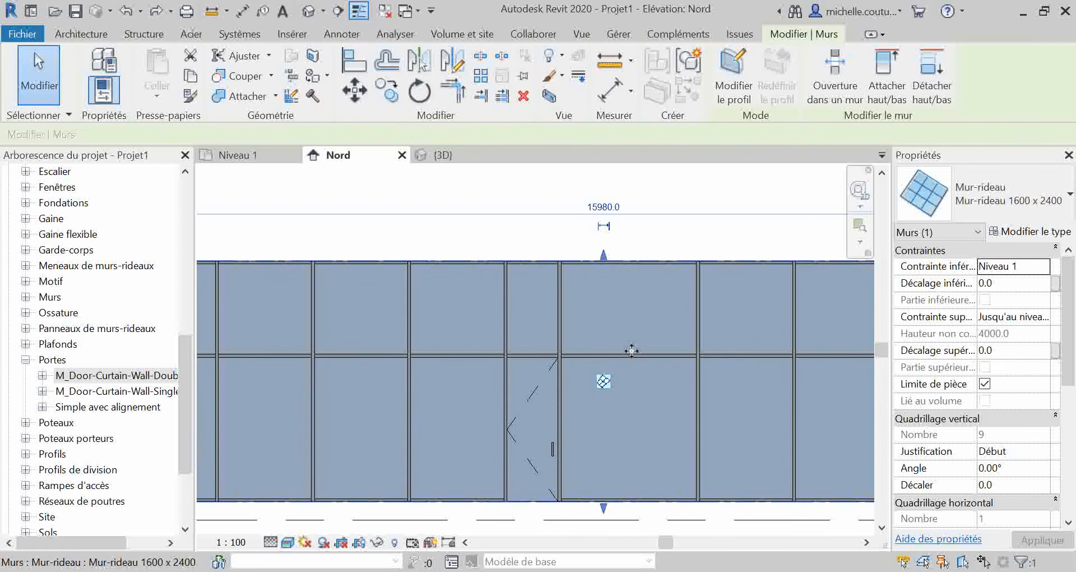
key(Escape)
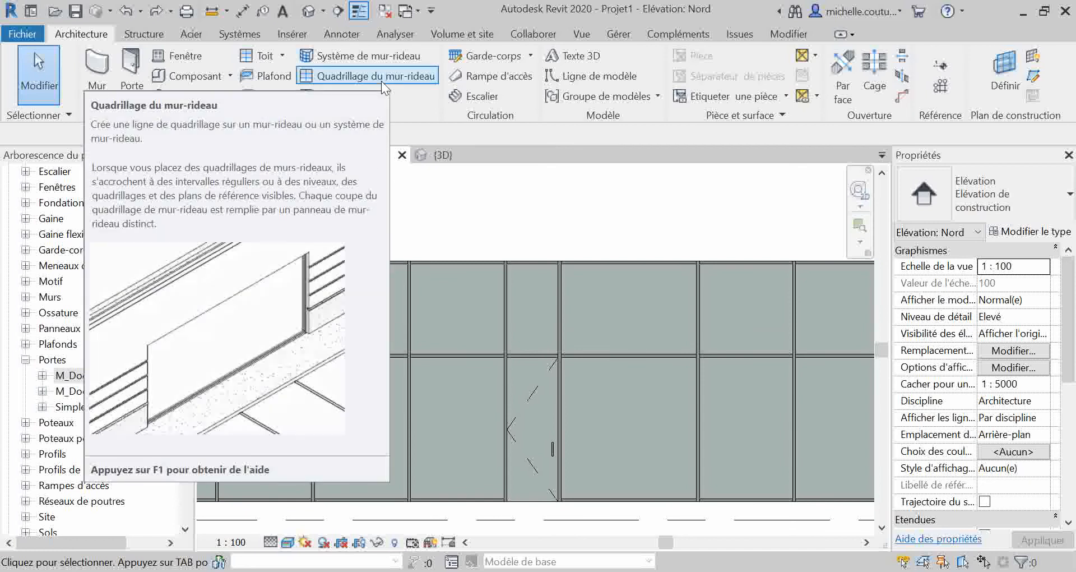
click(381, 81)
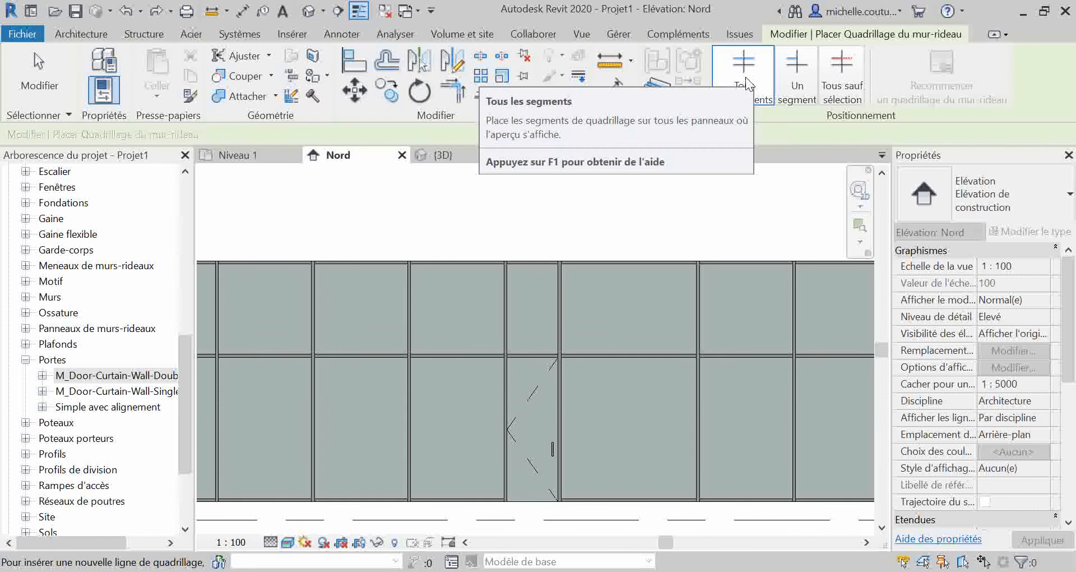
click(796, 84)
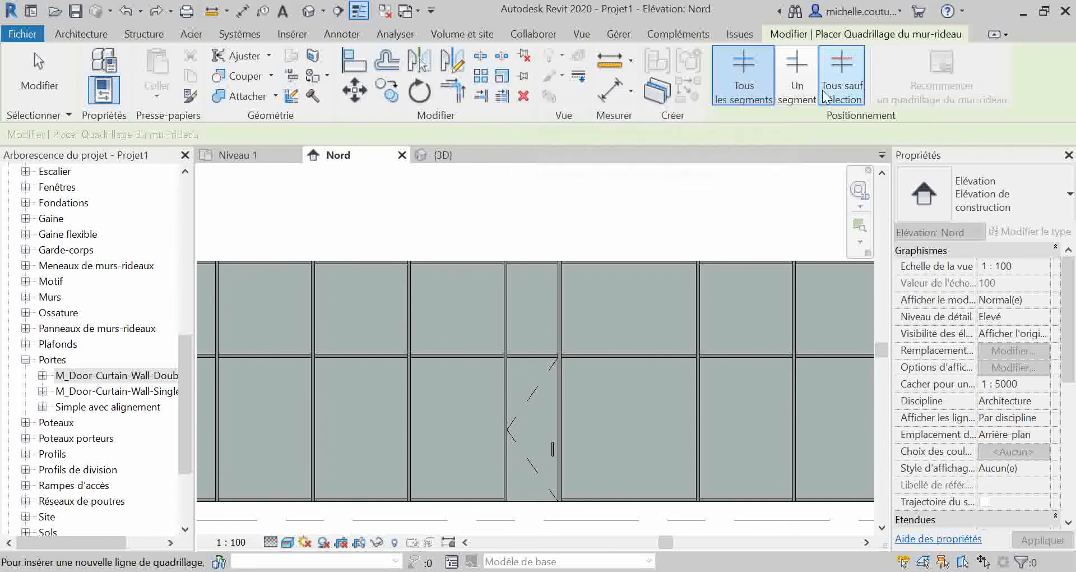
click(738, 100)
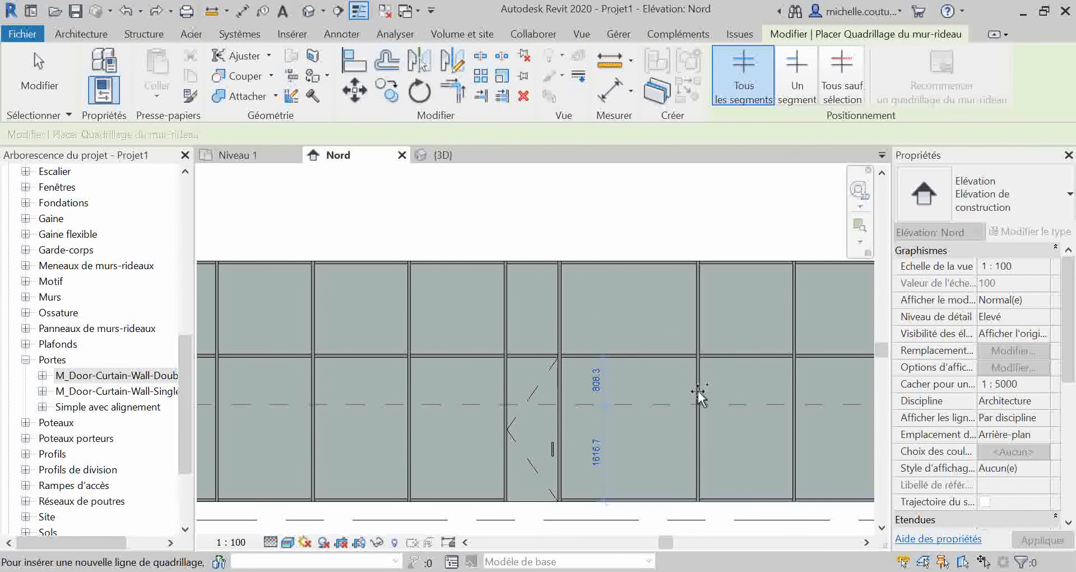
click(622, 386)
click(664, 375)
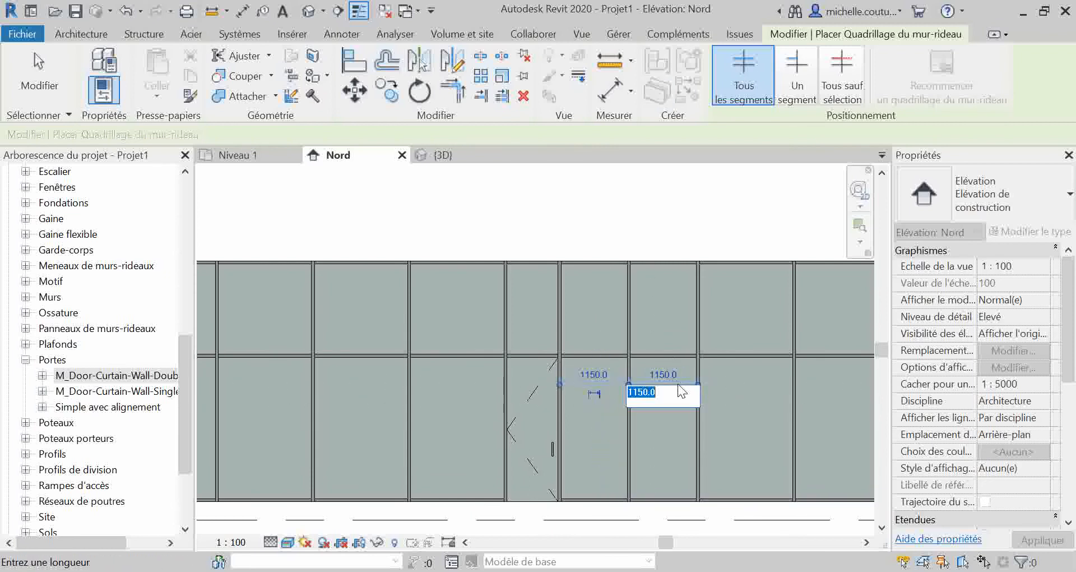
text(1600)
key(Return)
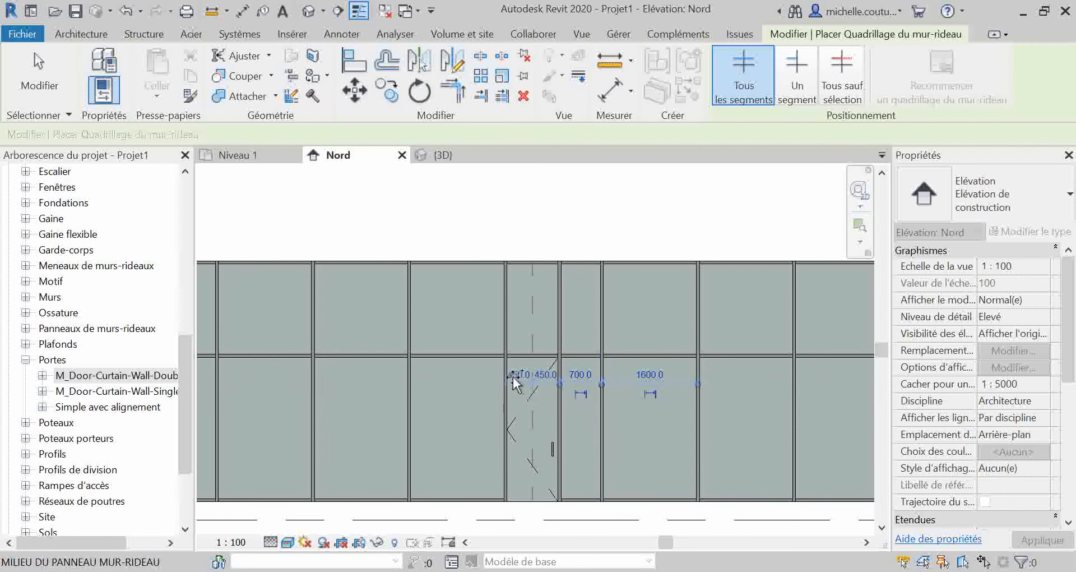
click(601, 382)
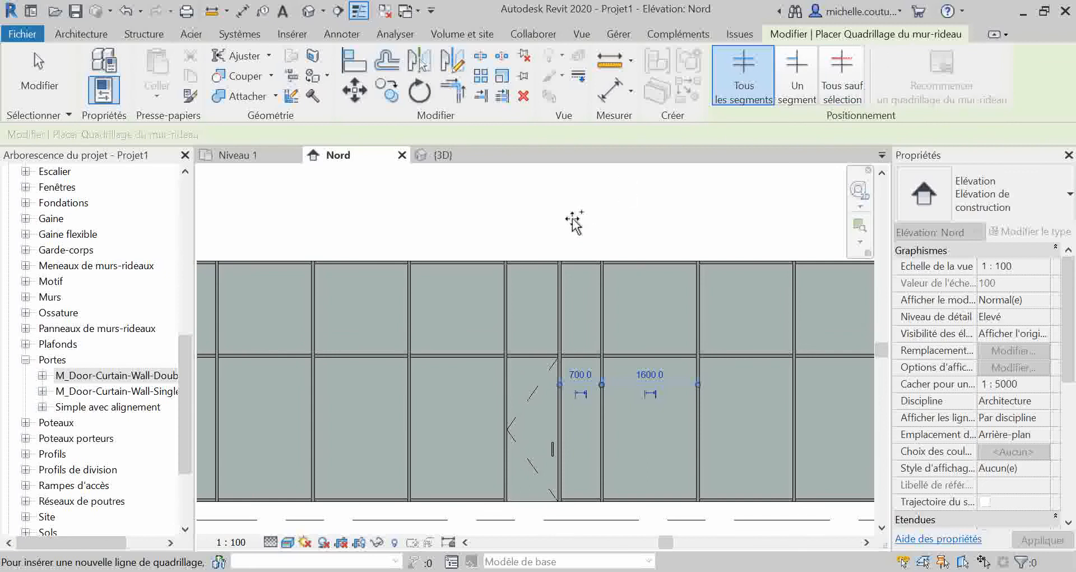
key(Escape)
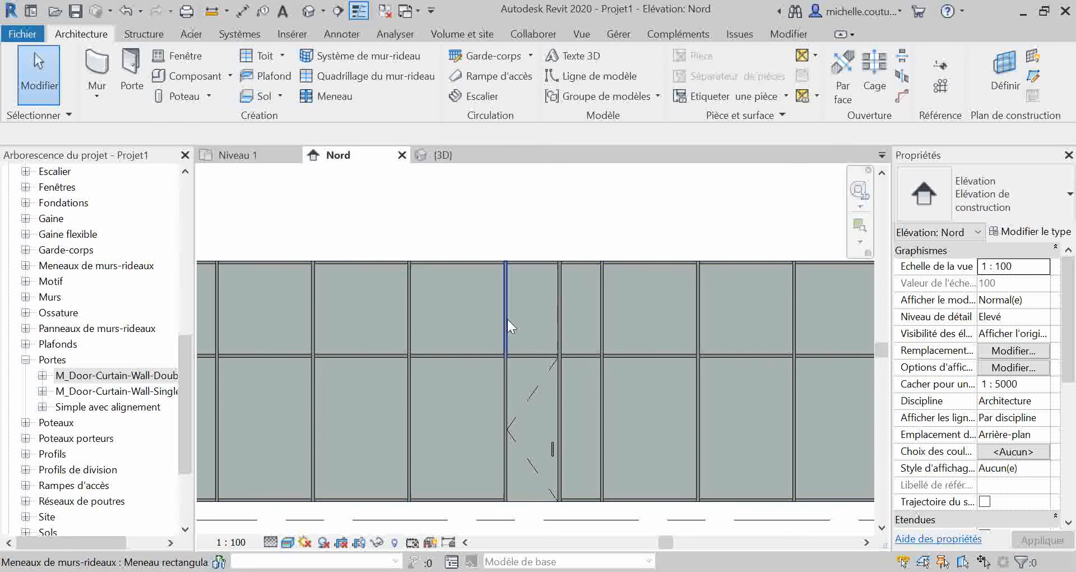
Delete the upper mullion above the door's handle side
click(566, 293)
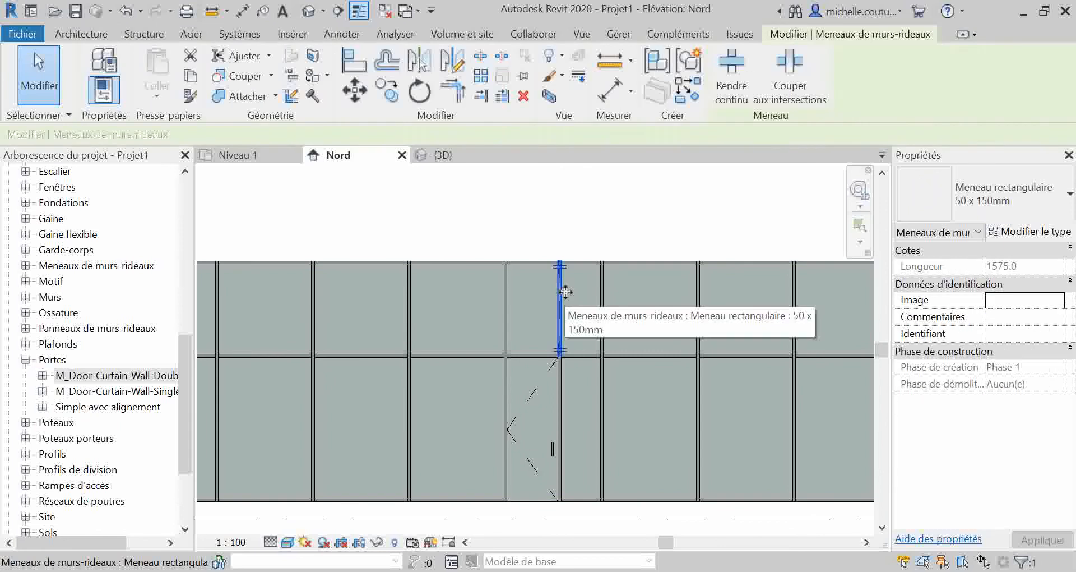
key(Escape)
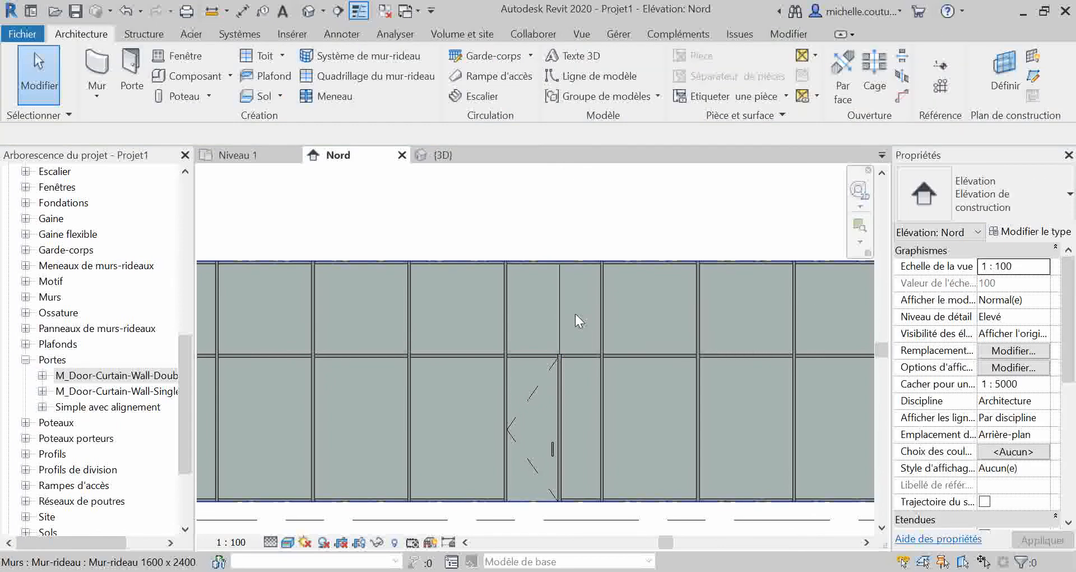
scroll(579, 315, up, 2)
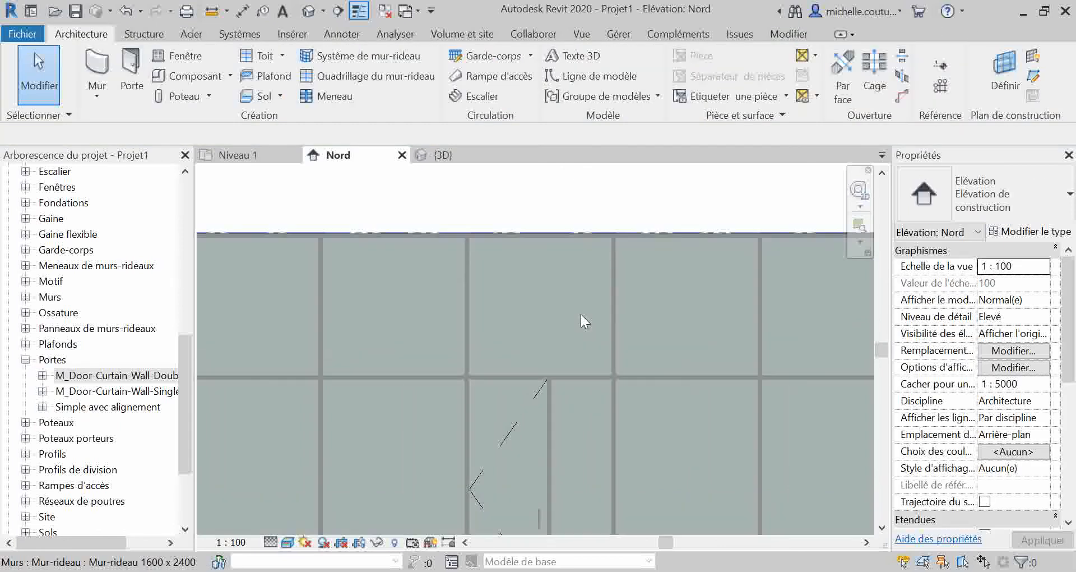
scroll(562, 315, down, 2)
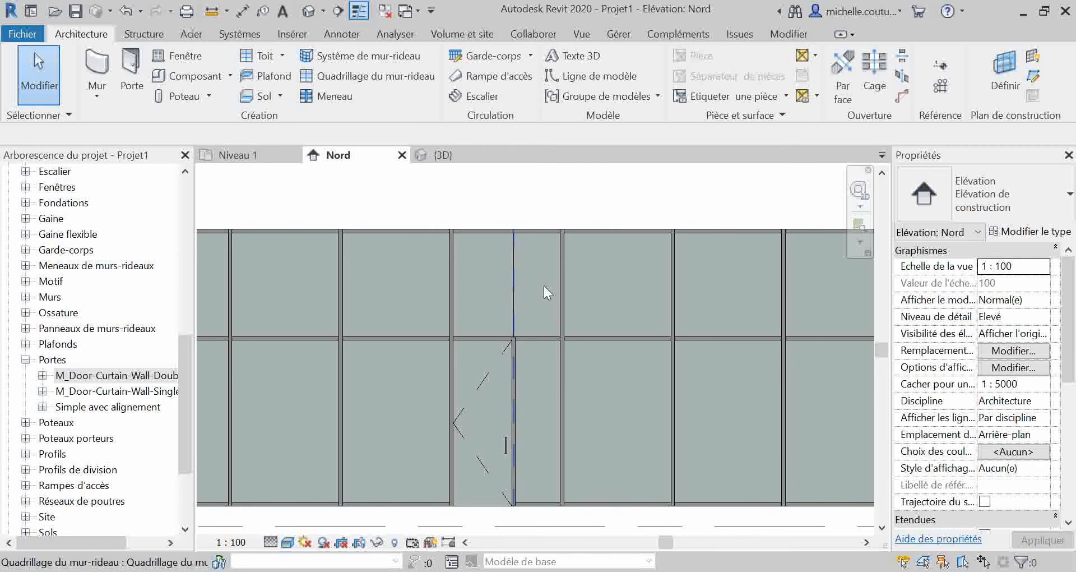
Remove the grid line segment above the door's handle side to merge the two upper glass panels
click(514, 298)
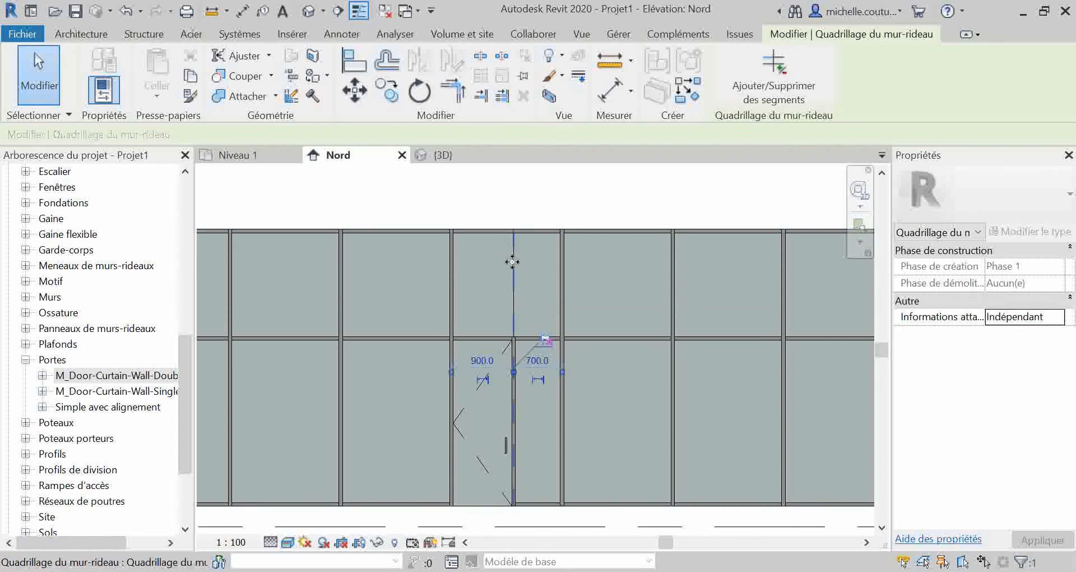
click(777, 84)
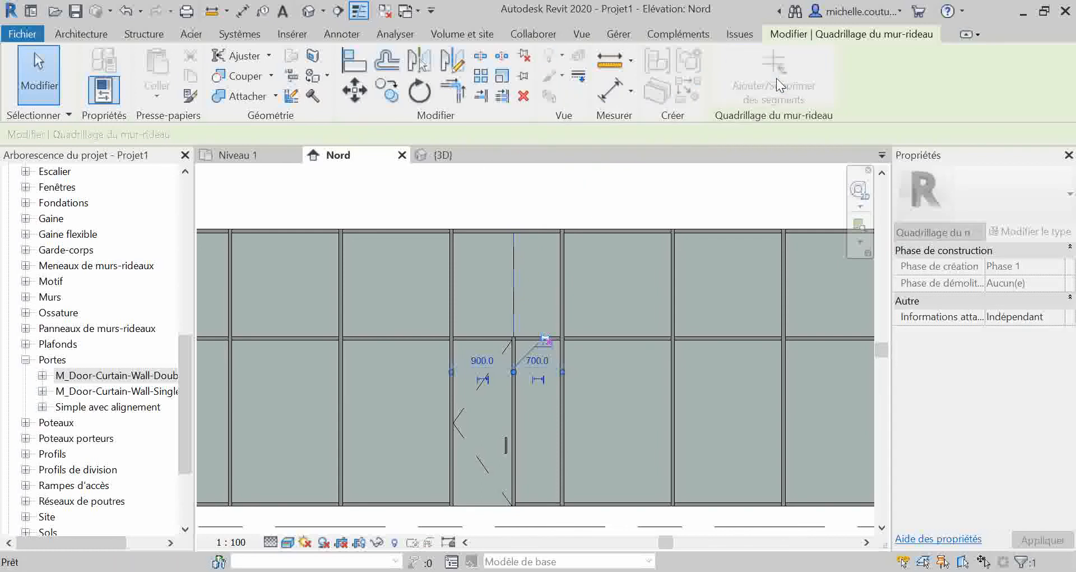
click(515, 284)
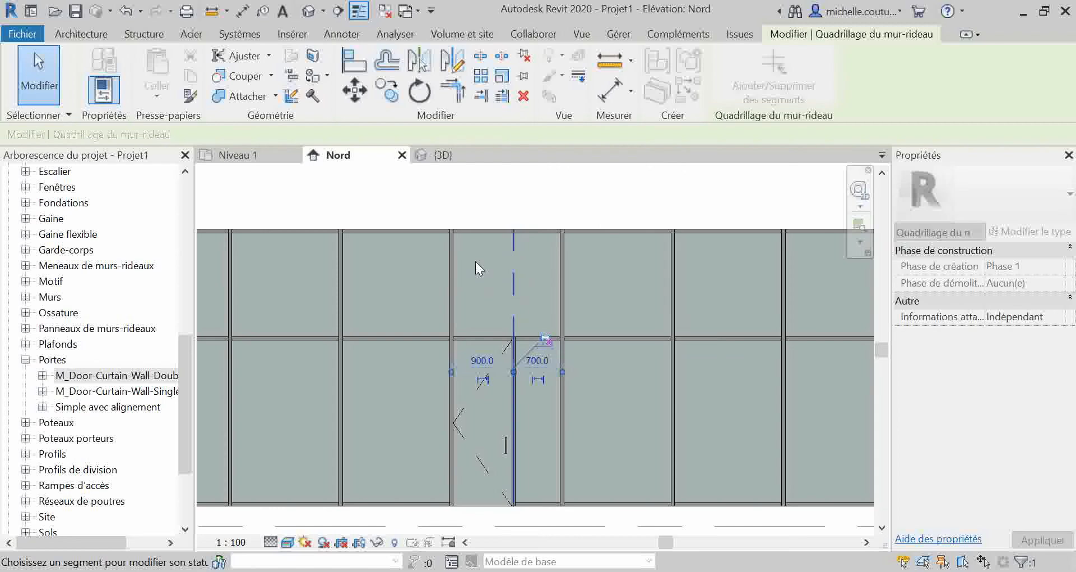
key(Escape)
key(Escape)
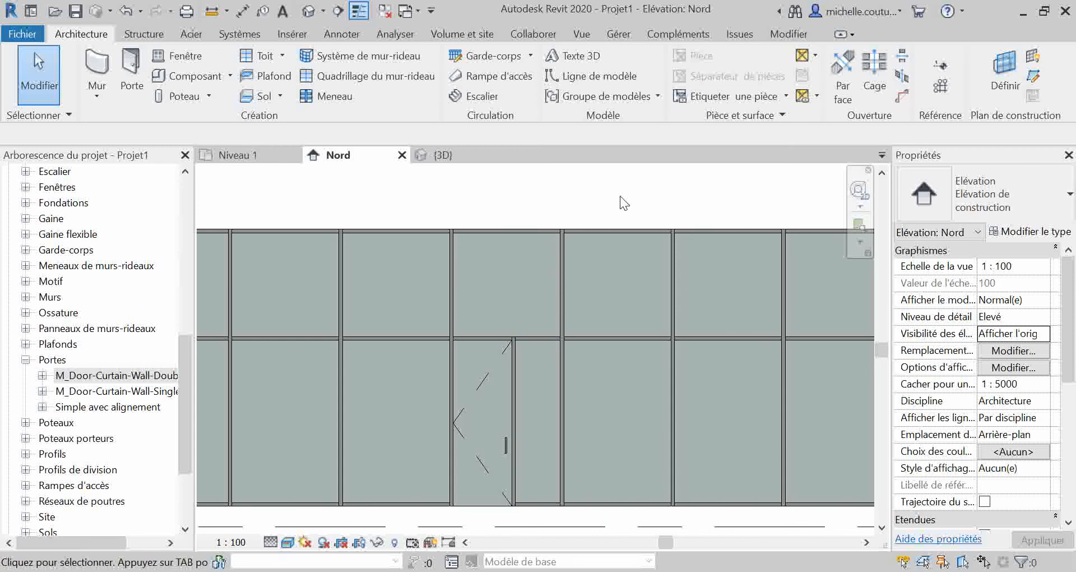
scroll(611, 212, down, 3)
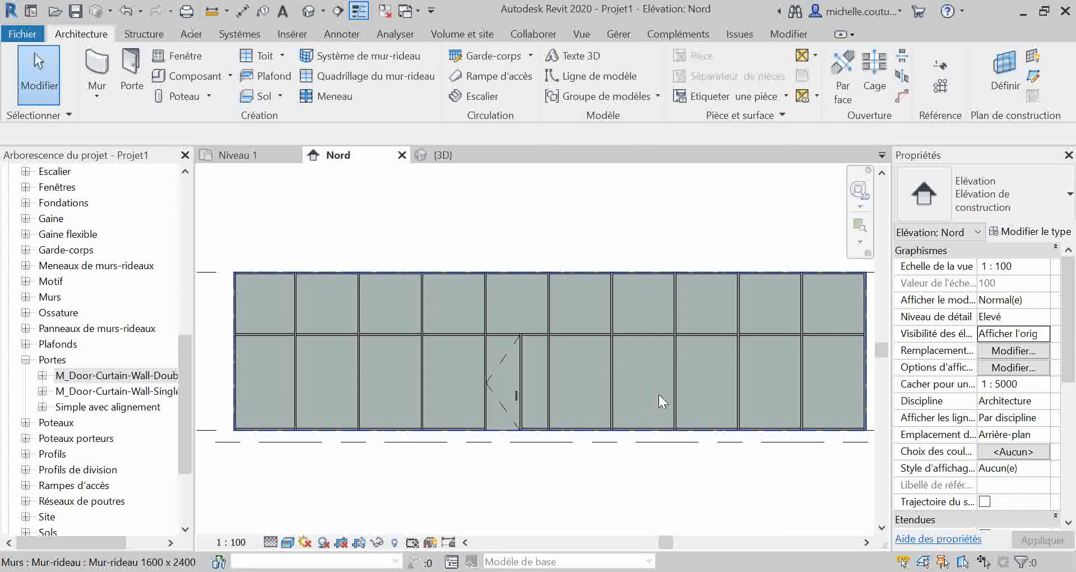
mouse_move(650, 389)
middle_down()
mouse_move(626, 405)
mouse_move(646, 395)
middle_up()
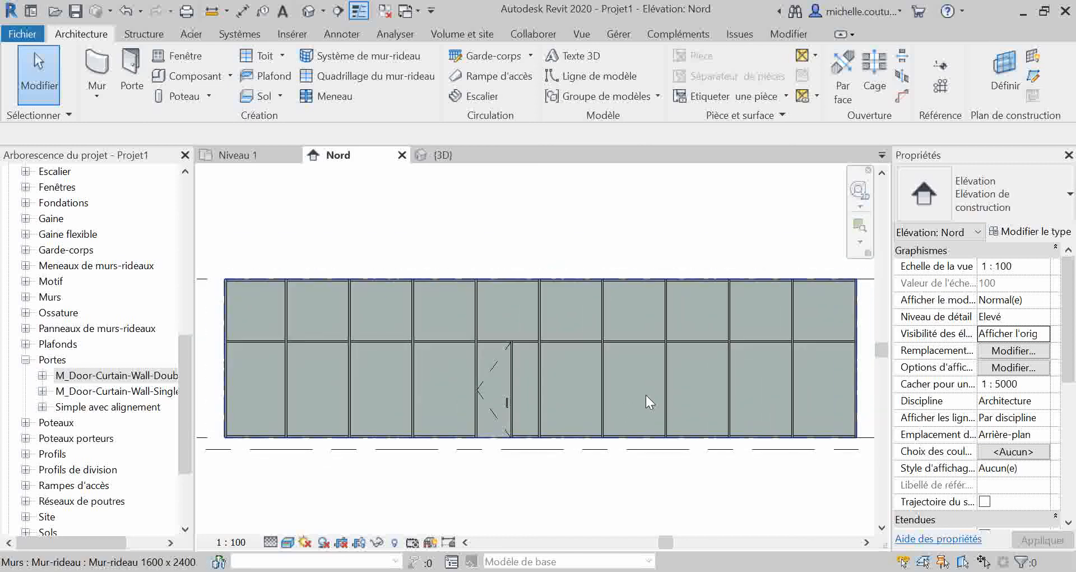
scroll(656, 311, up, 3)
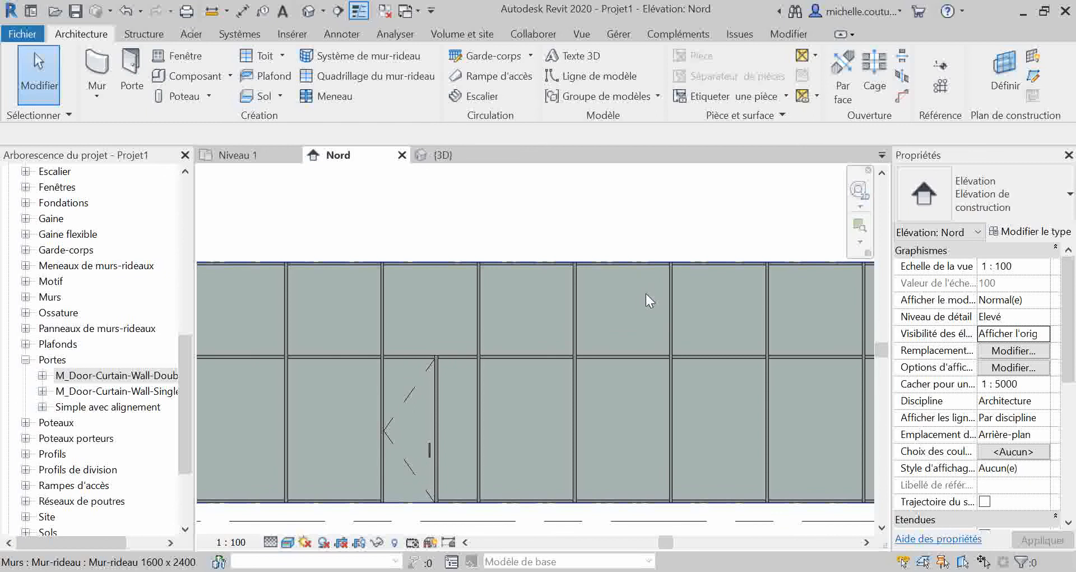
Check which window families are loaded by expanding the Fenêtres category in the project browser
scroll(81, 462, down, 3)
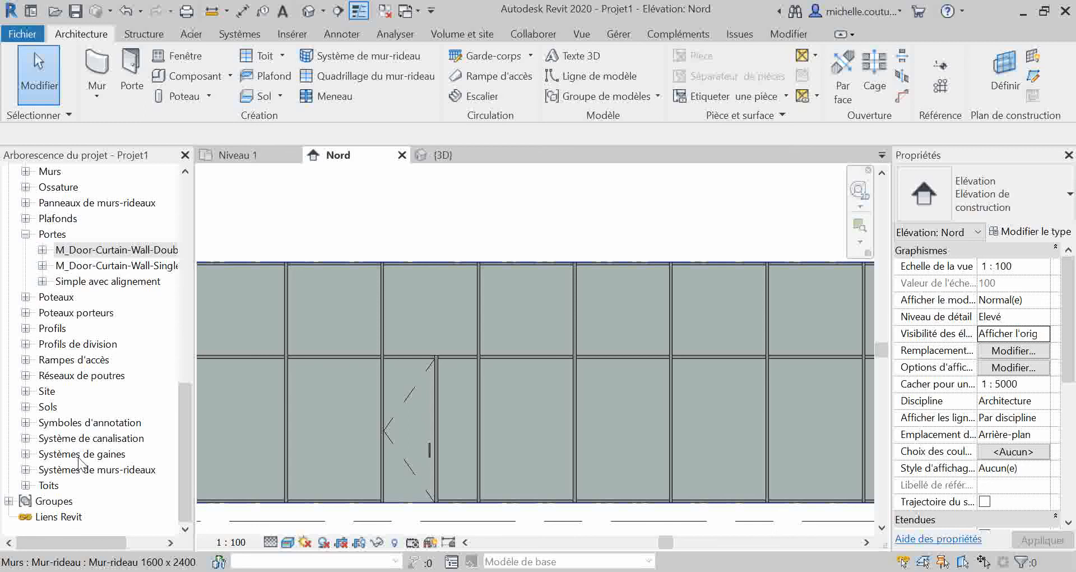
scroll(81, 466, up, 4)
click(25, 266)
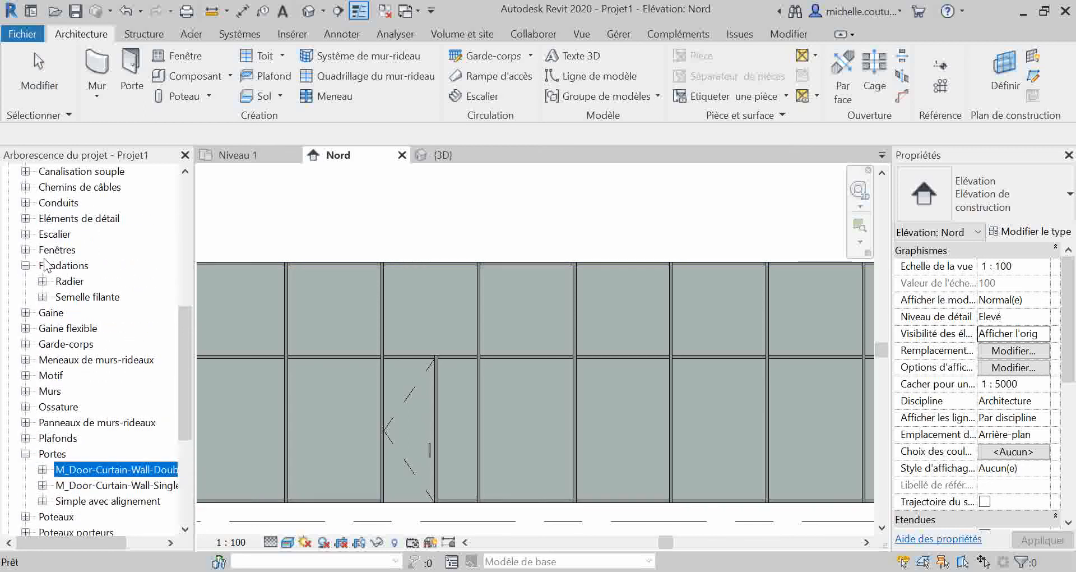
click(25, 249)
click(64, 265)
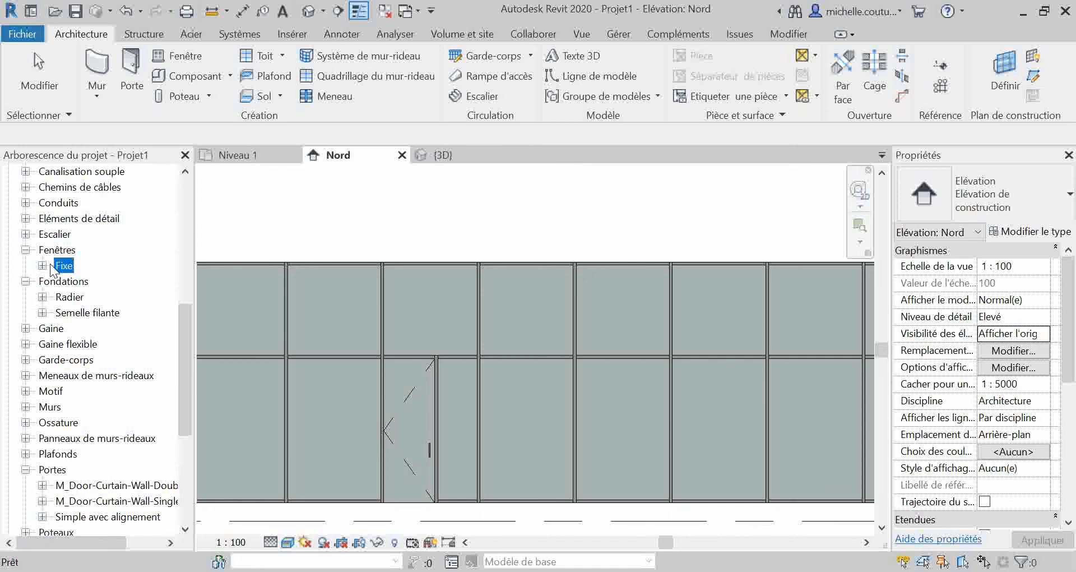
Load the M_Curtain Wall-Awning family from the US Metric library's Windows folder
click(292, 34)
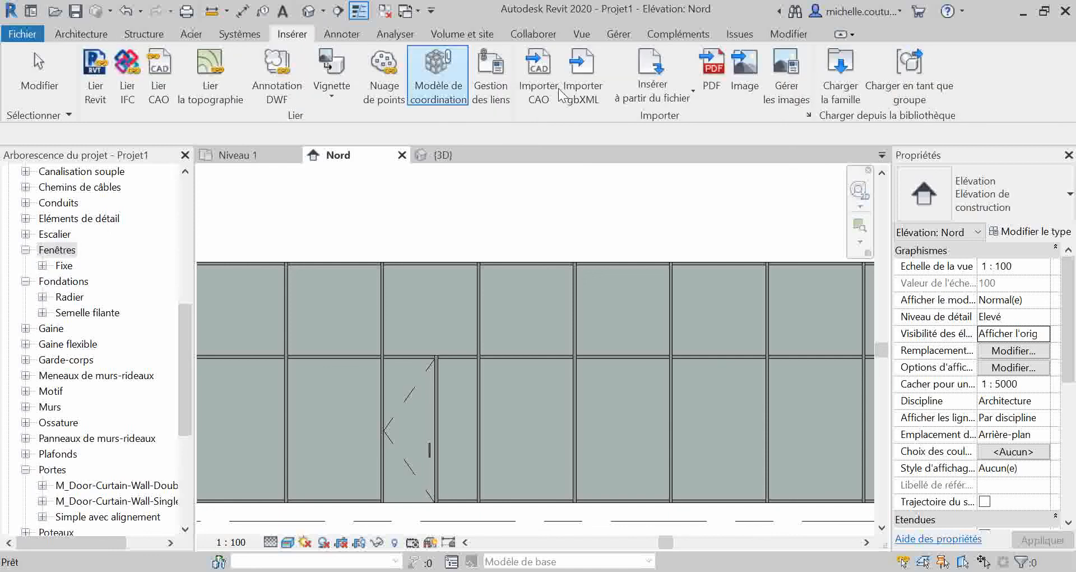
click(848, 81)
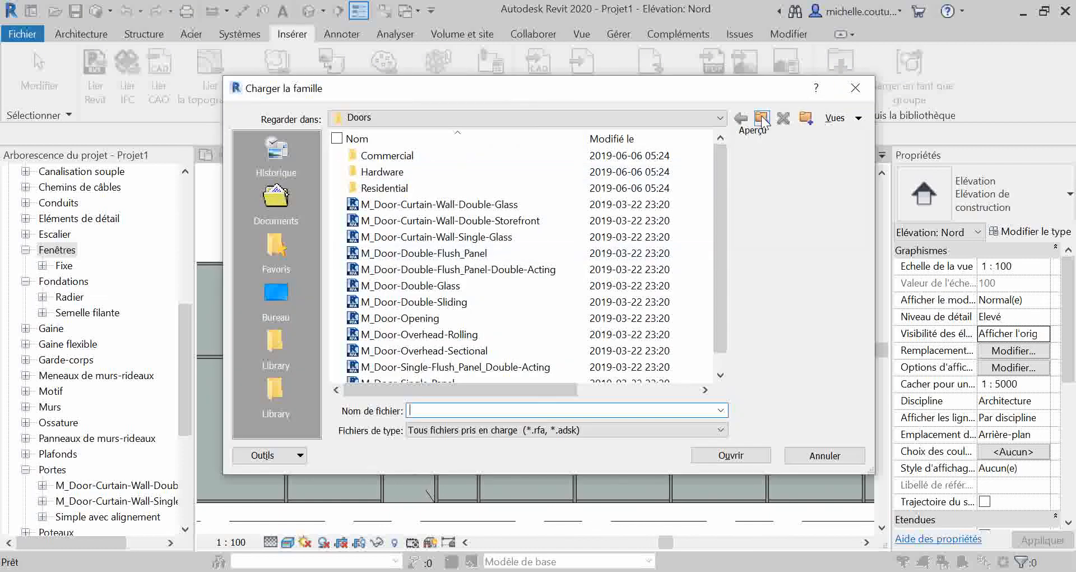
click(762, 117)
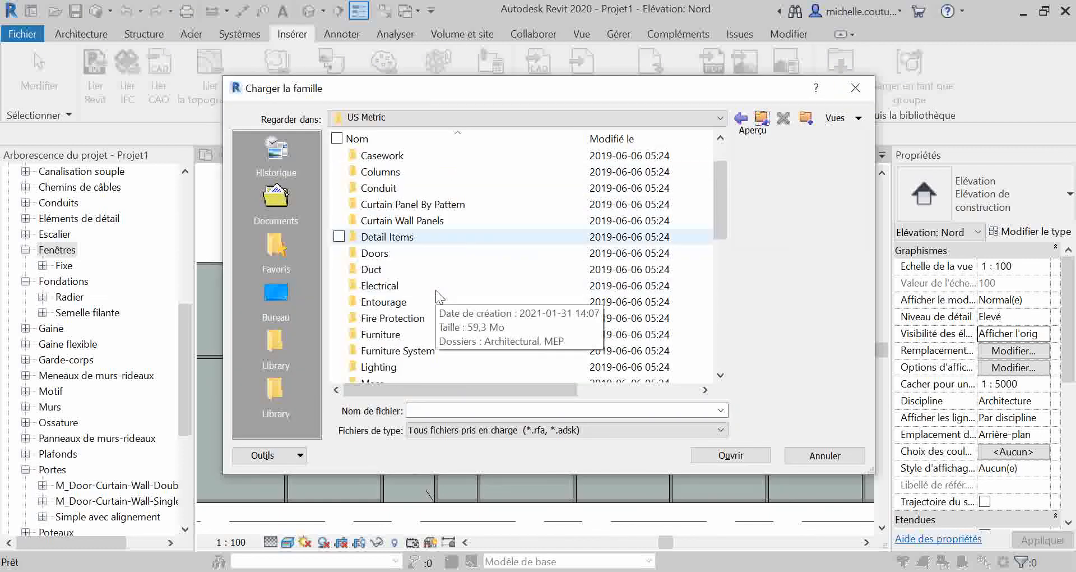
scroll(436, 292, down, 6)
double_click(405, 364)
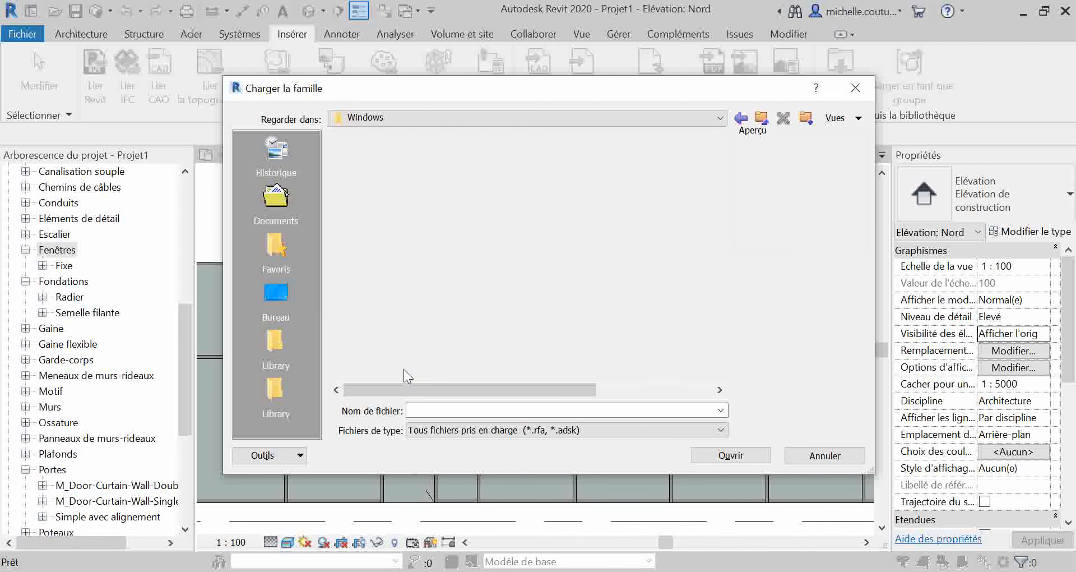
click(467, 172)
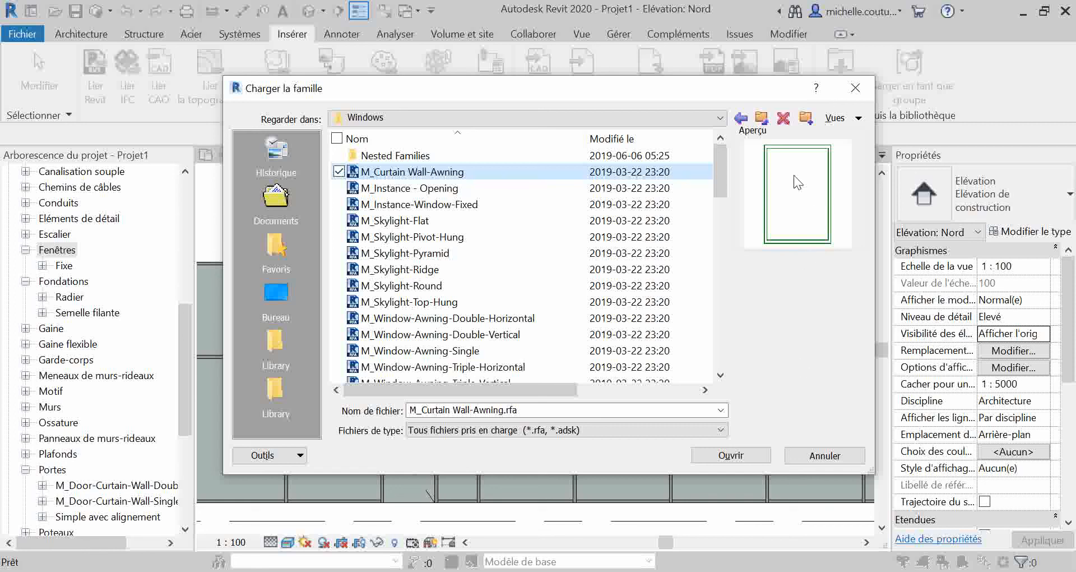
click(731, 455)
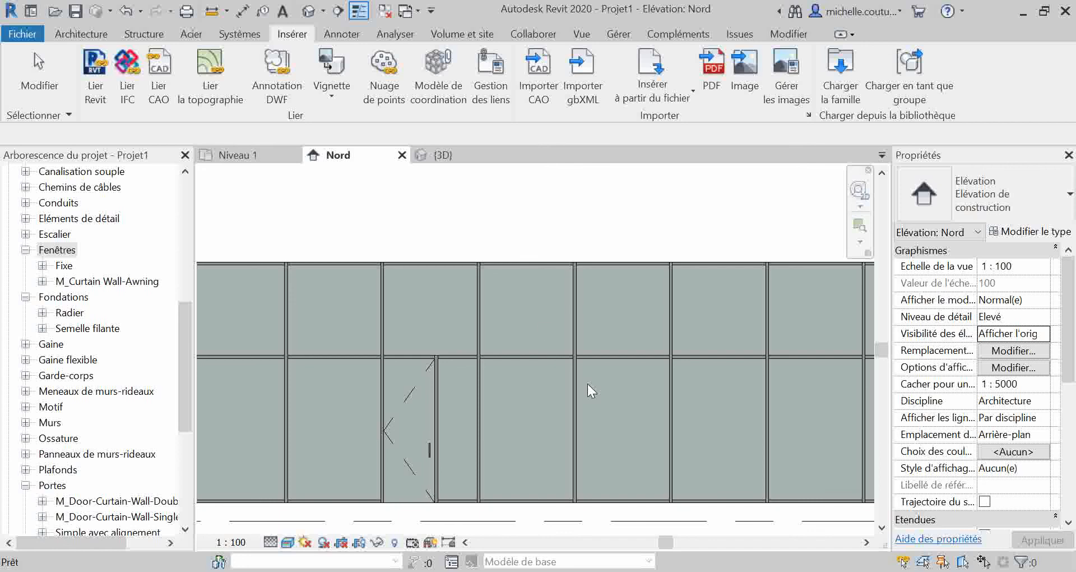
key(Escape)
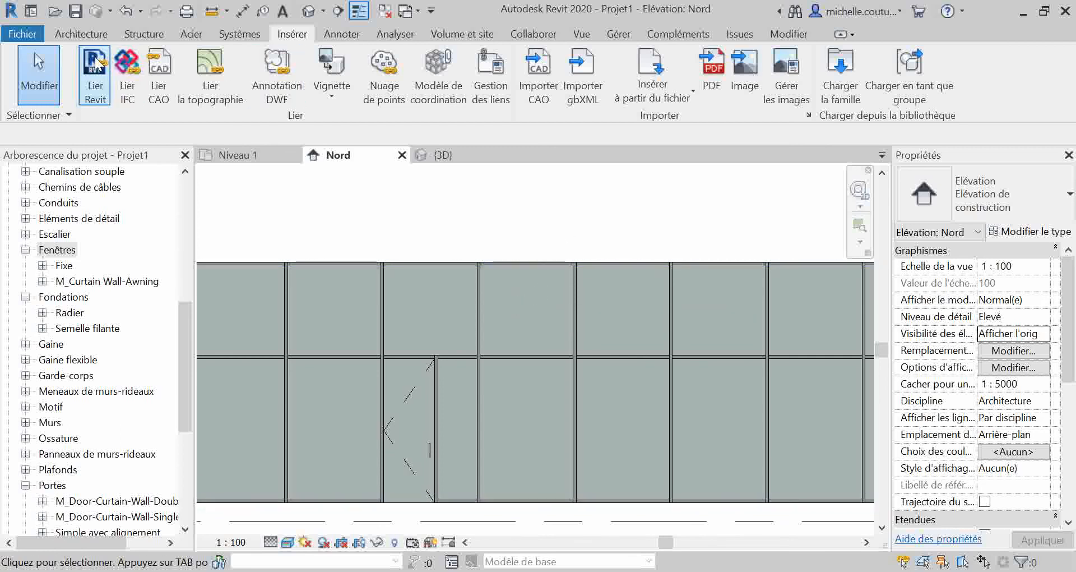
Add a single horizontal grid segment at mid-height of the upper panel immediately right of the panel above the door
click(85, 36)
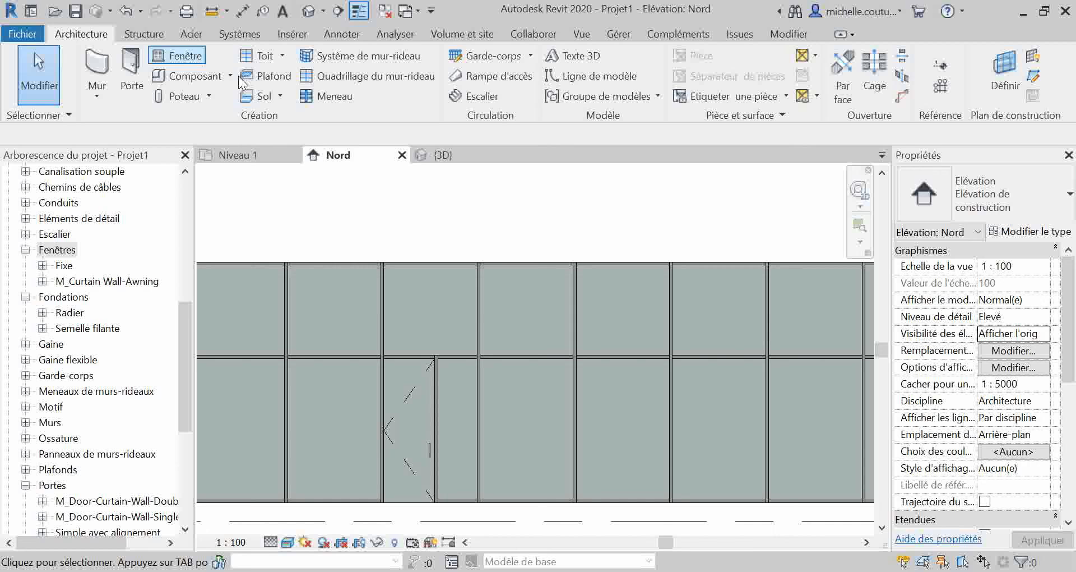
click(370, 82)
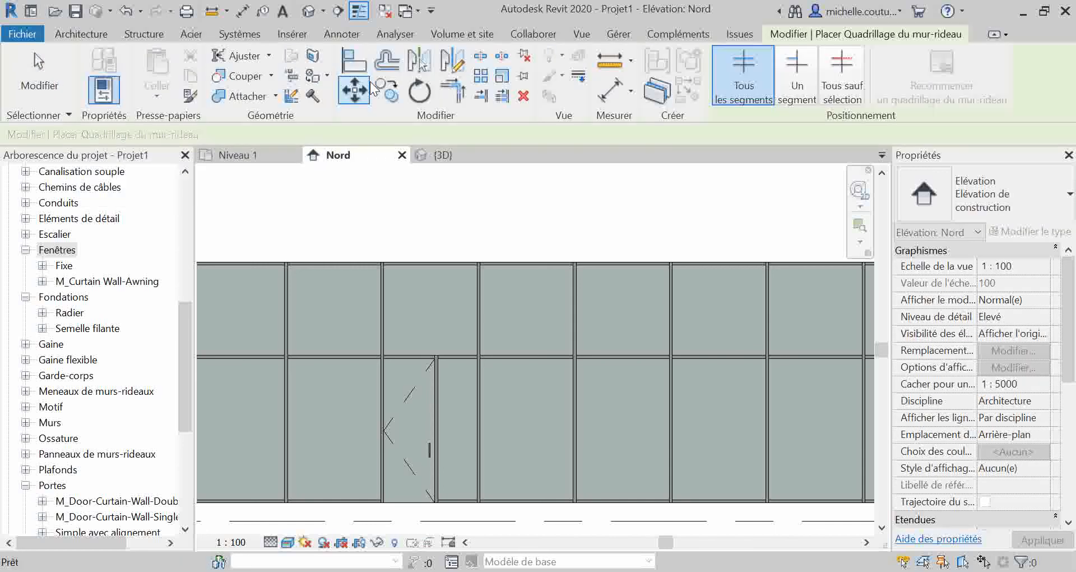
click(790, 100)
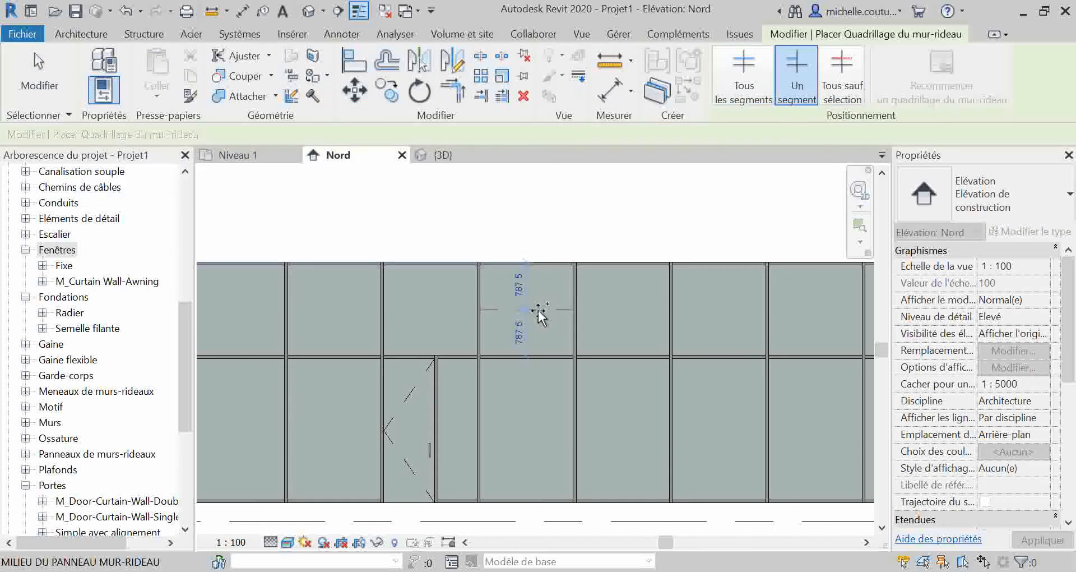
click(538, 310)
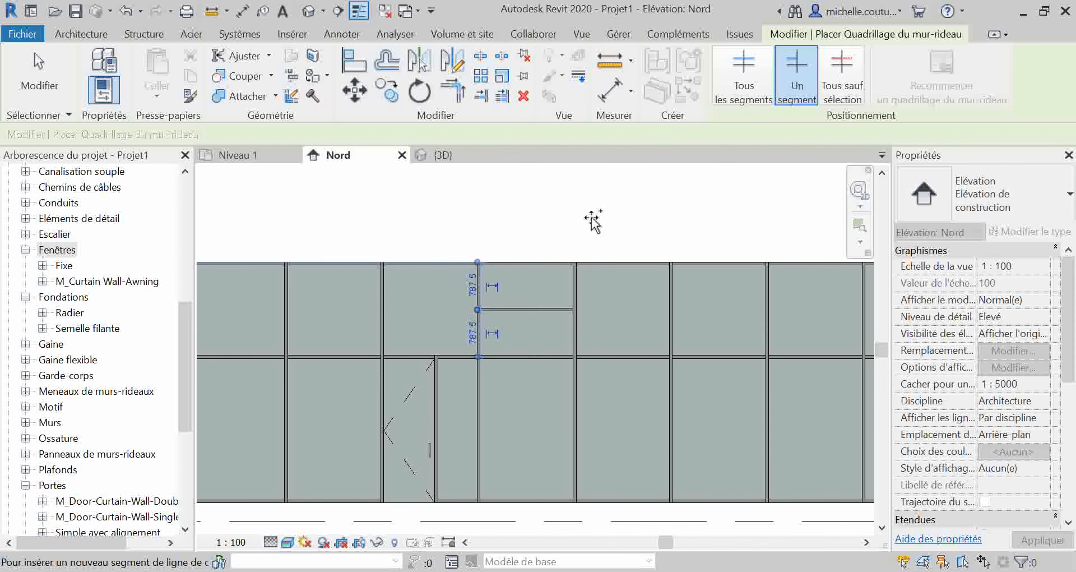
key(Escape)
key(Escape)
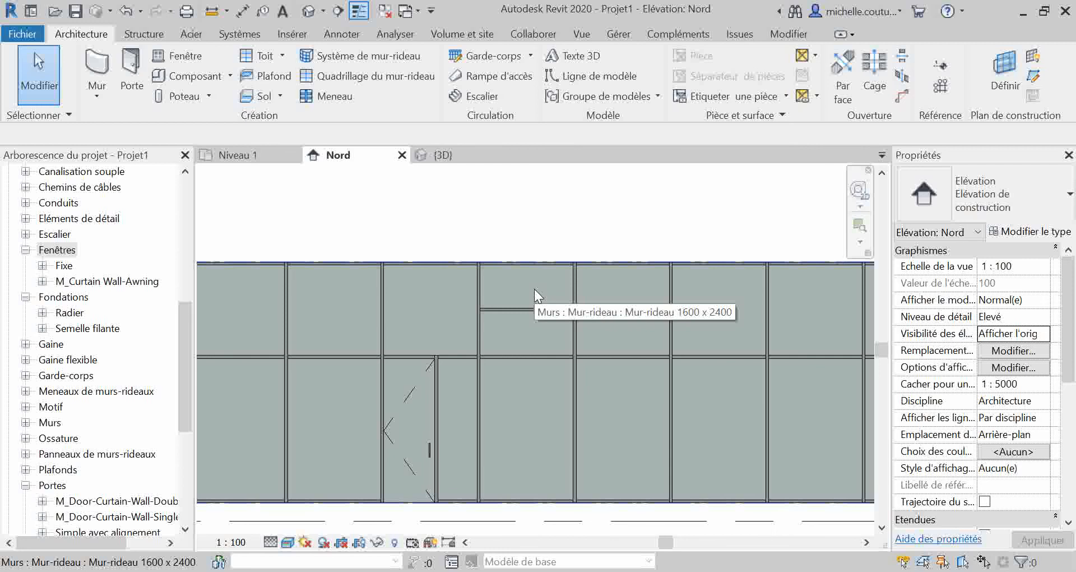
Replace the small glass panel above the new horizontal grid segment with the M_Curtain Wall-Awning window type
click(535, 289)
key(Escape)
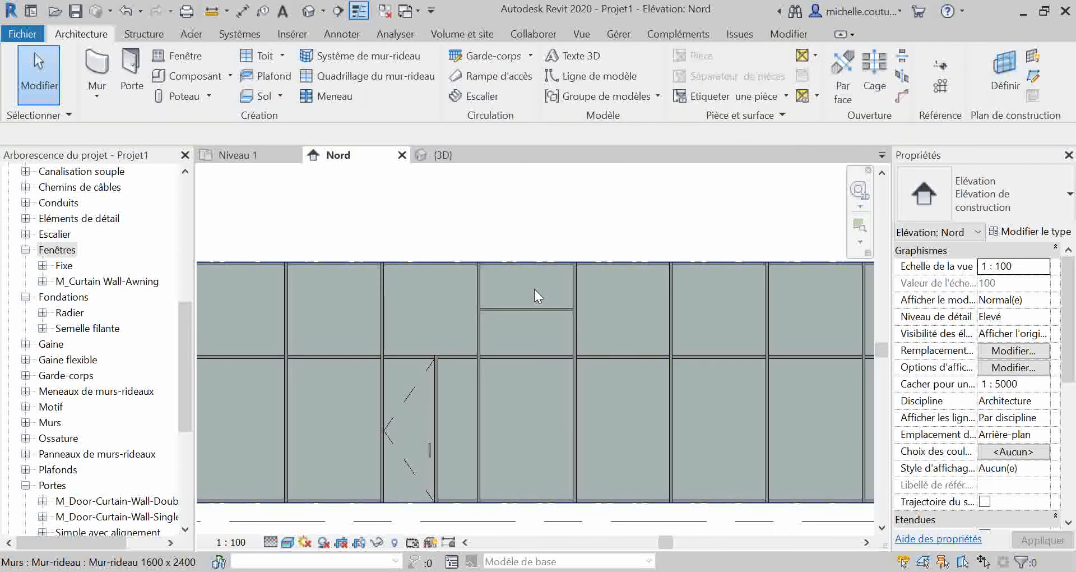
key(Tab)
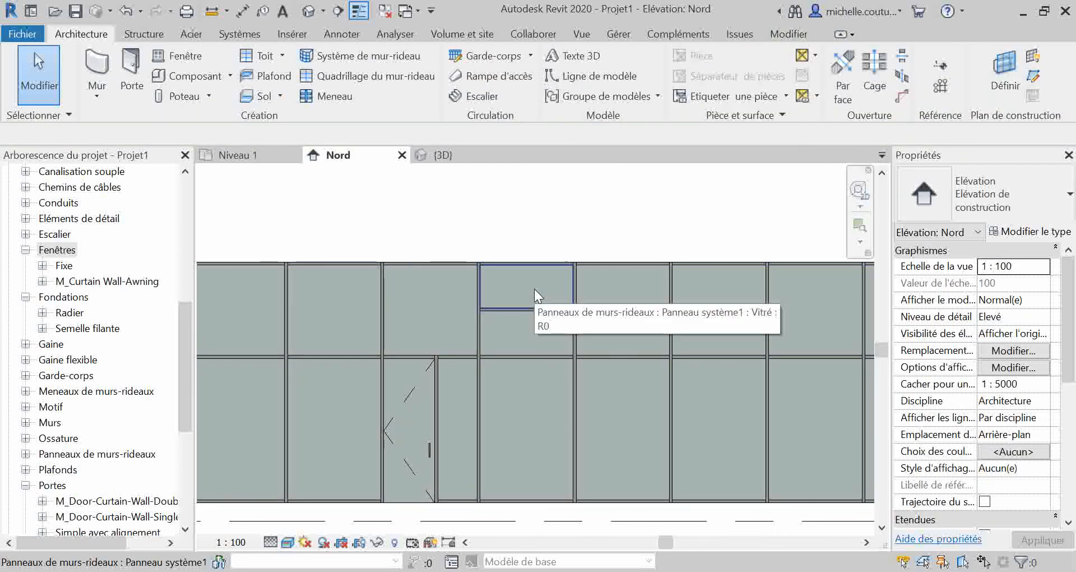
click(534, 288)
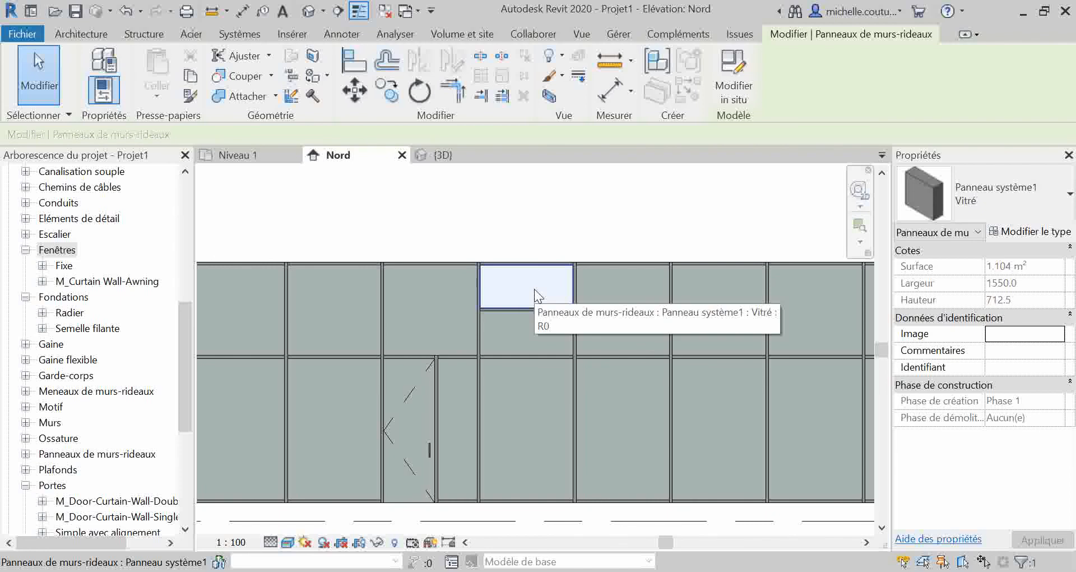
click(998, 200)
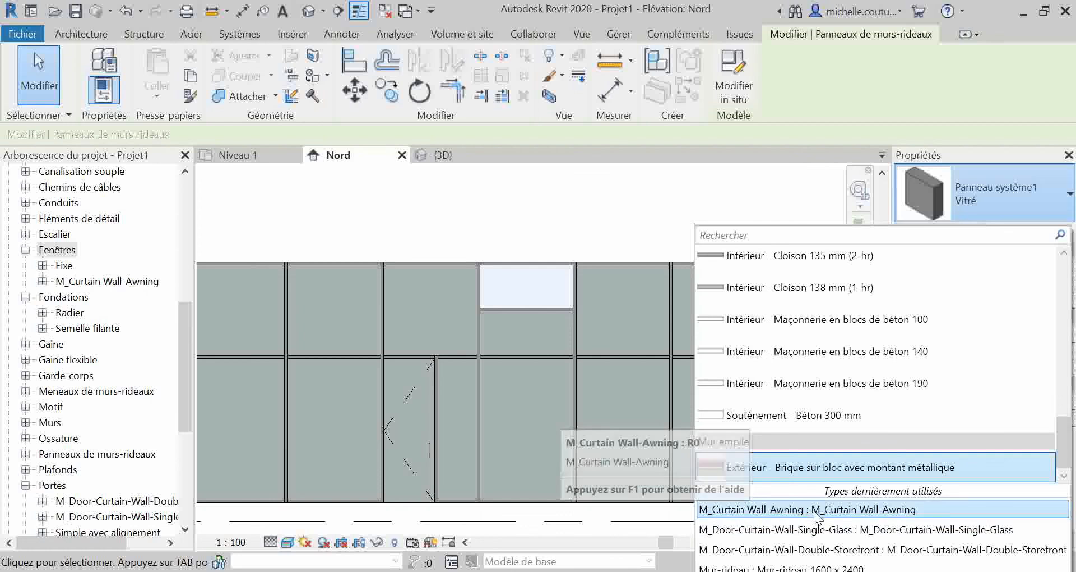
click(840, 511)
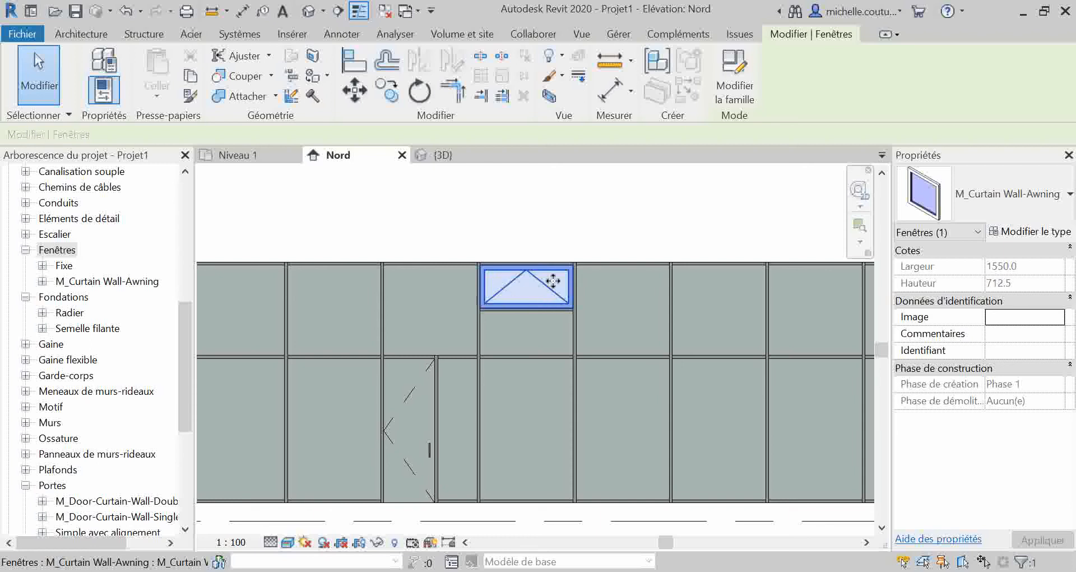
click(590, 231)
scroll(585, 328, down, 2)
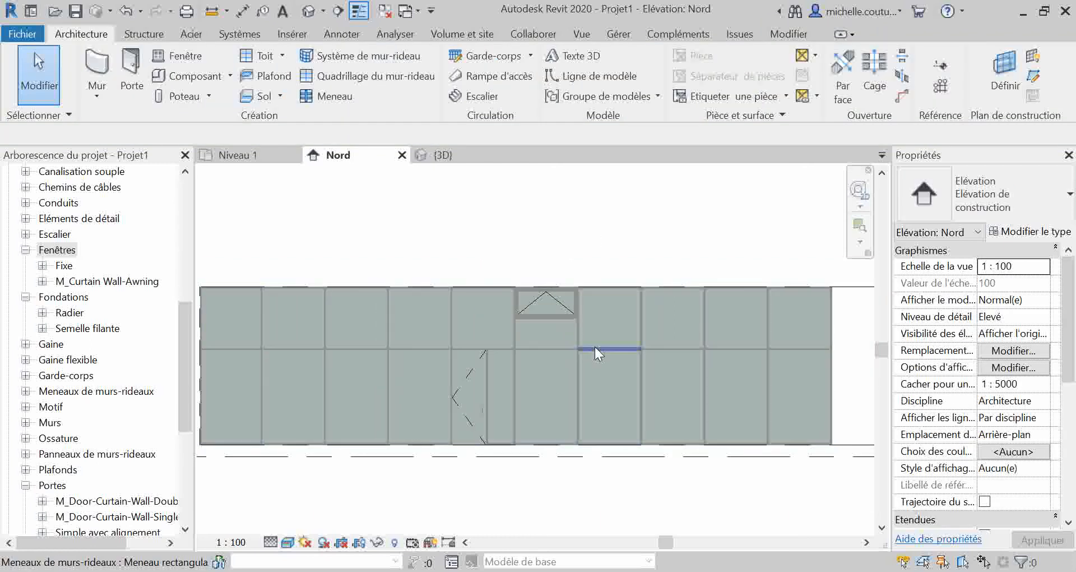
middle_drag(567, 397, 591, 409)
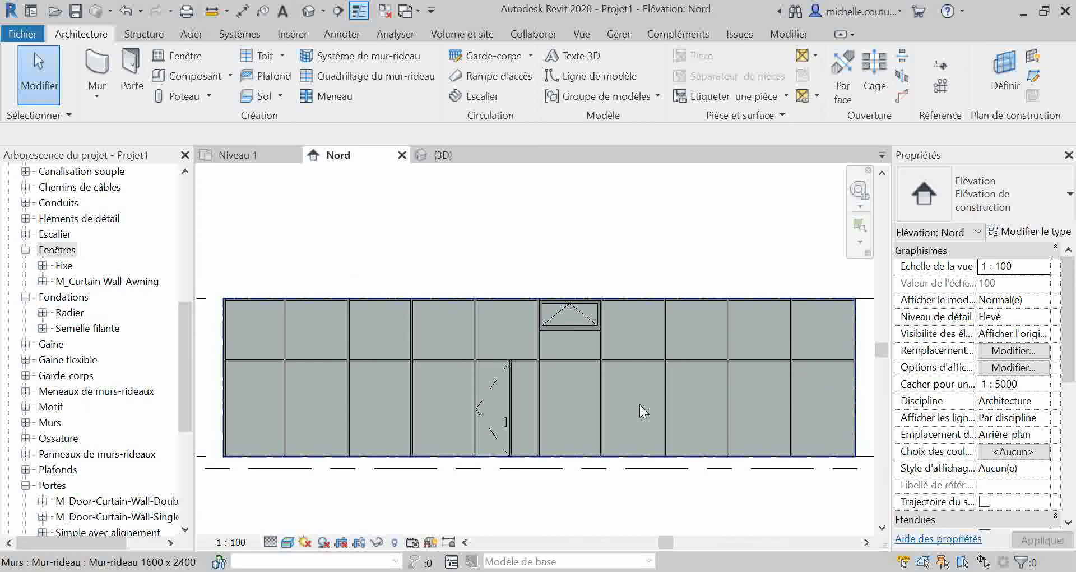